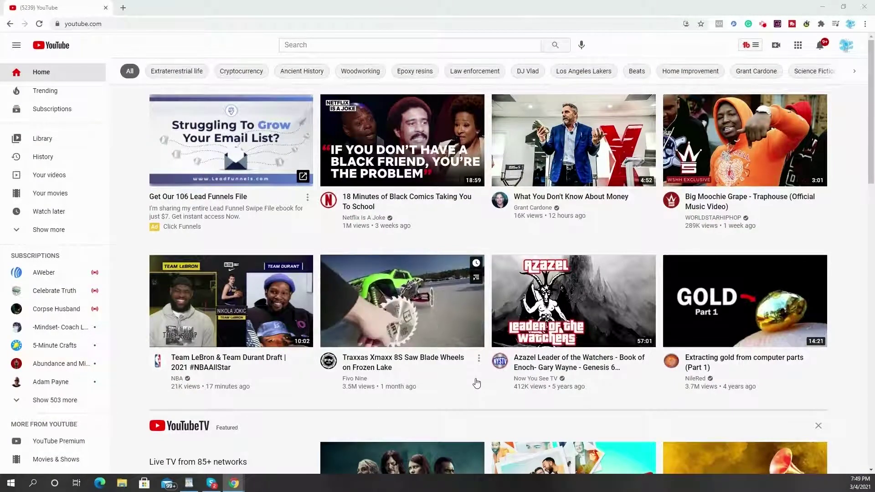
Step: Look through the recommended videos and their thumbnails on the YouTube home feed
scroll(476, 383, down, 1)
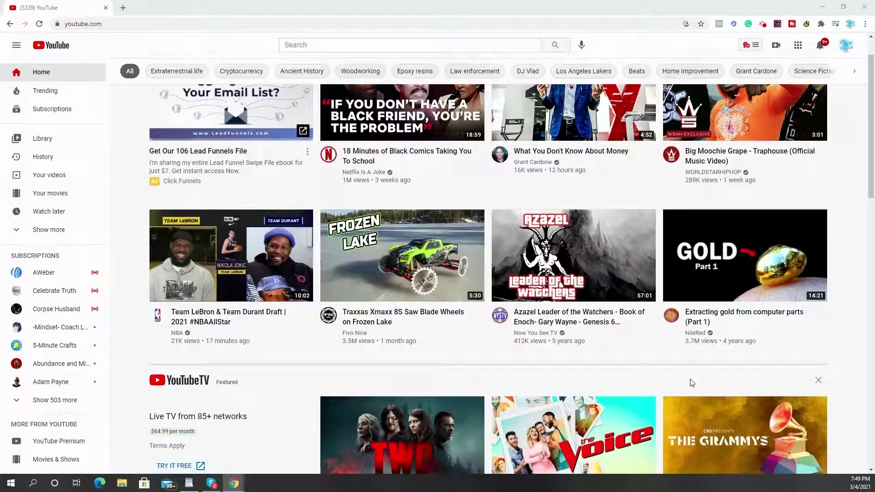
scroll(691, 380, up, 1)
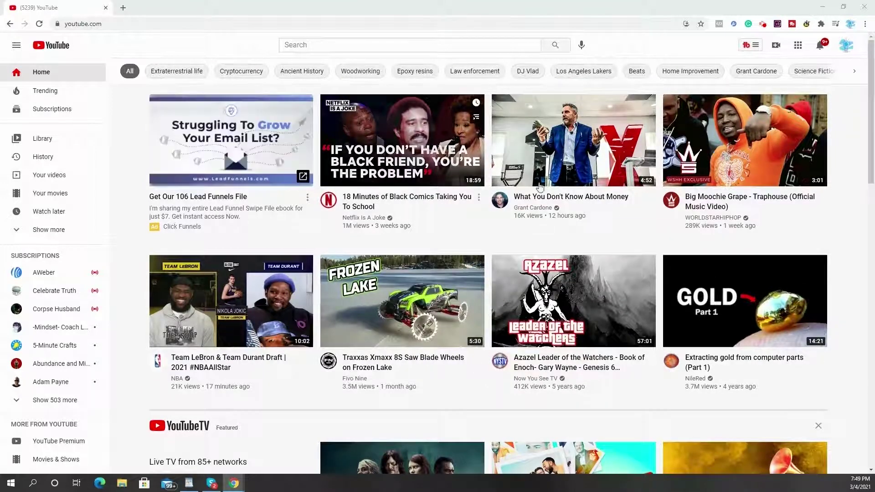
scroll(534, 306, down, 6)
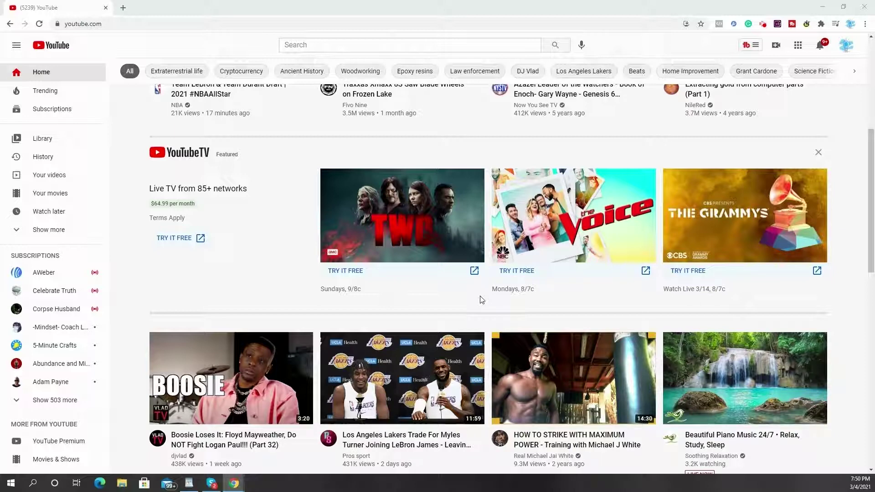
scroll(480, 300, down, 2)
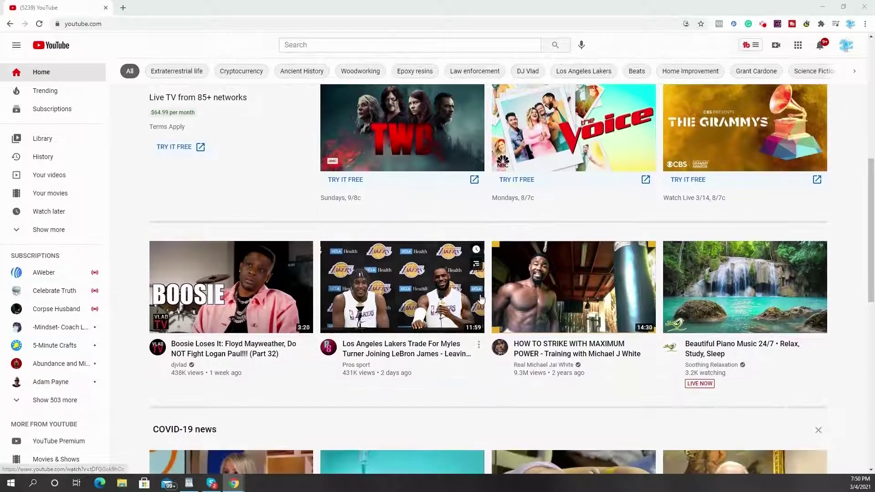
scroll(518, 356, up, 3)
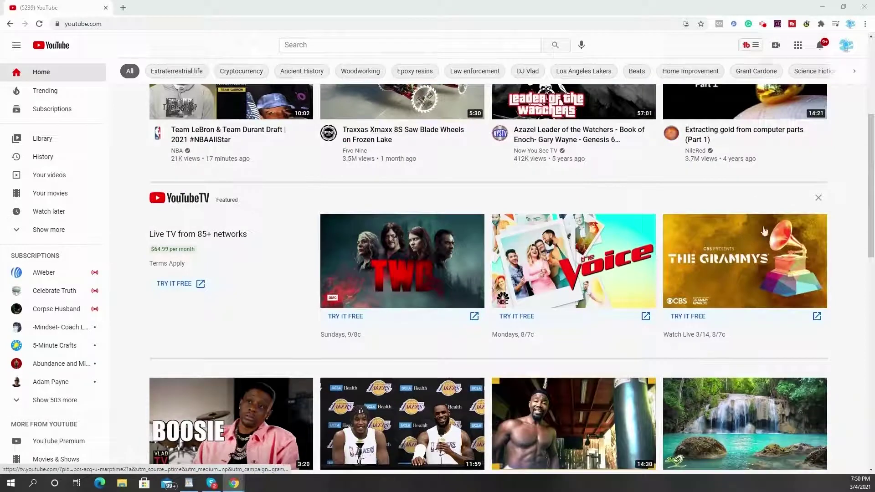
scroll(489, 338, down, 3)
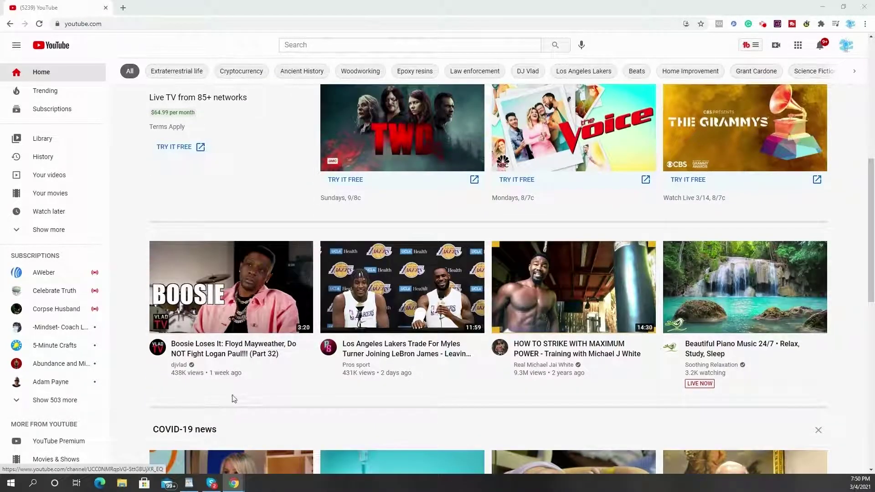
scroll(318, 392, down, 1)
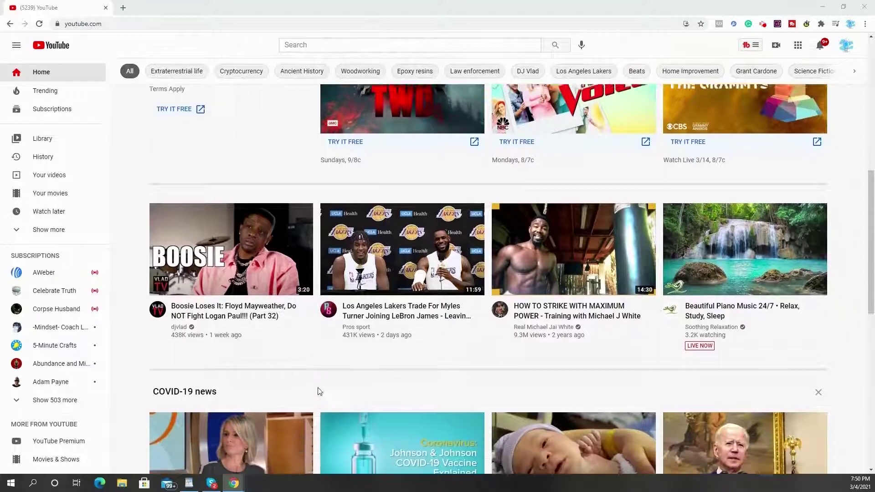
scroll(327, 144, up, 4)
Step: Search YouTube for "wesley virgin" and open the list of videos on the Wesley Virgin channel
click(339, 45)
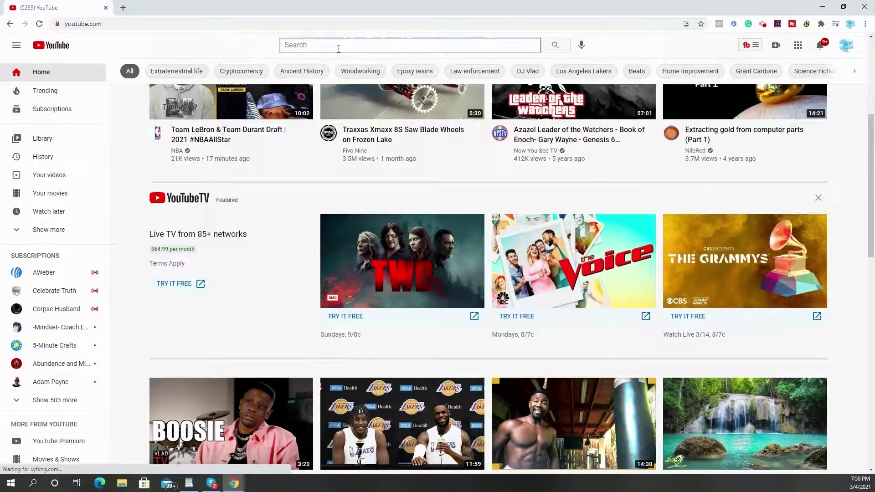
text(wesley)
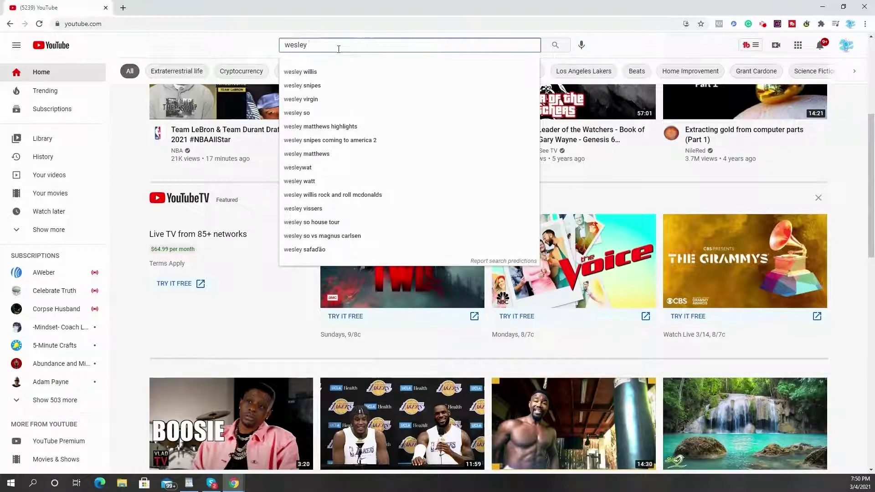
text( virgin)
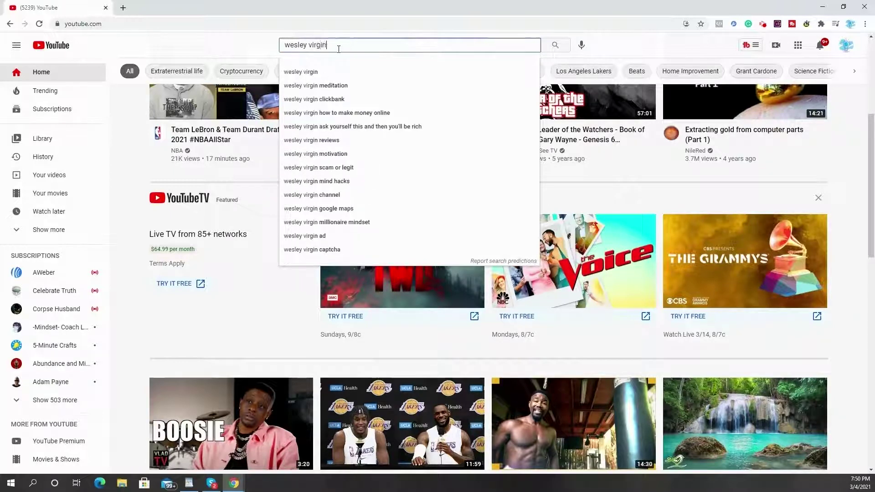
key(Return)
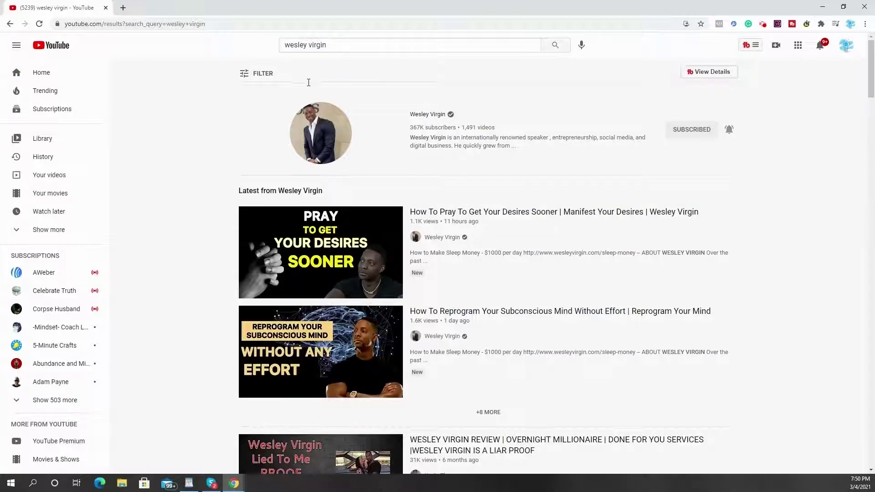
click(419, 125)
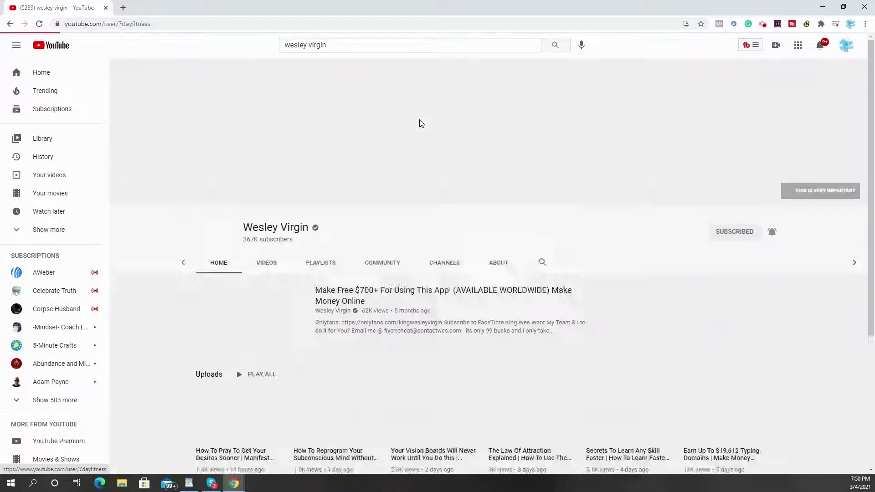
click(278, 242)
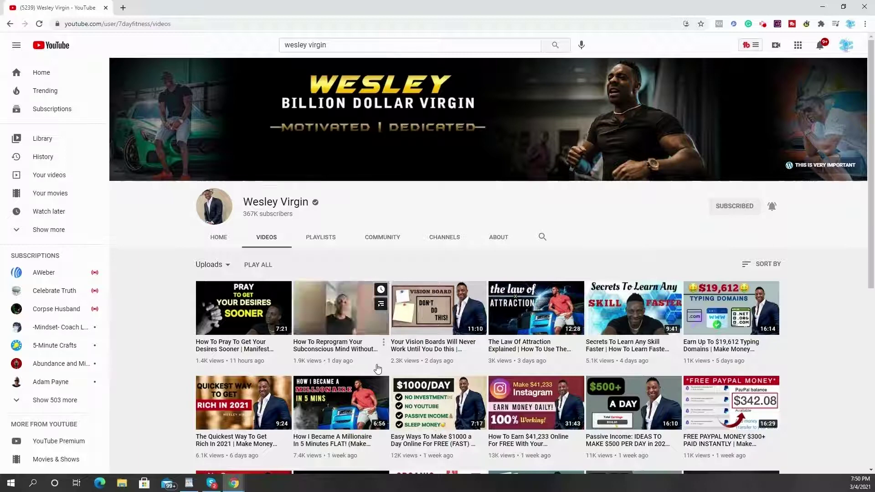
mouse_move(484, 364)
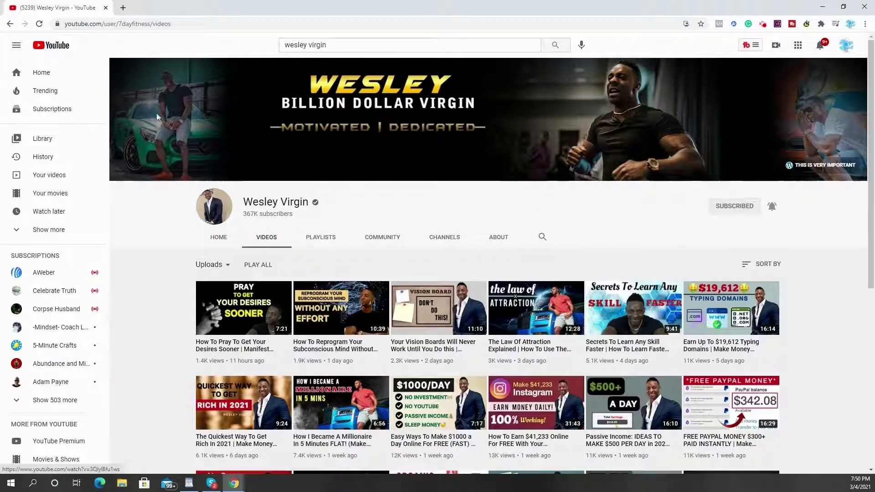
Step: Open the Canva home page in a new browser tab
click(122, 8)
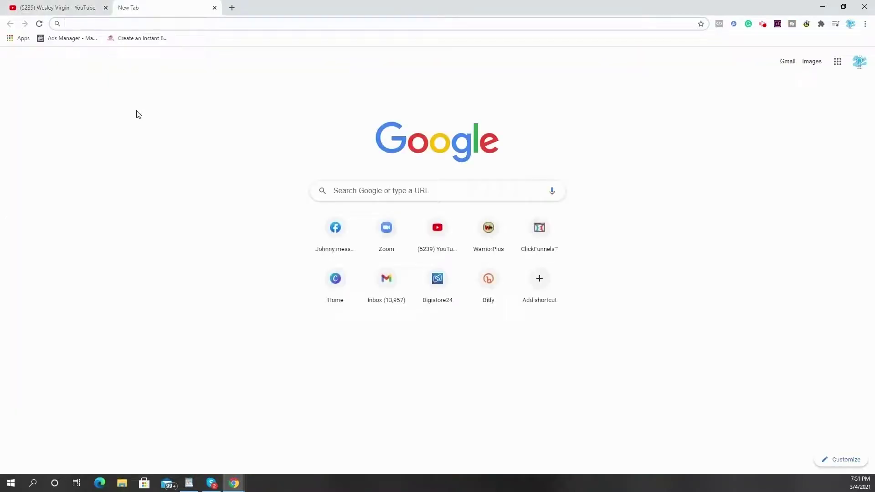
click(322, 303)
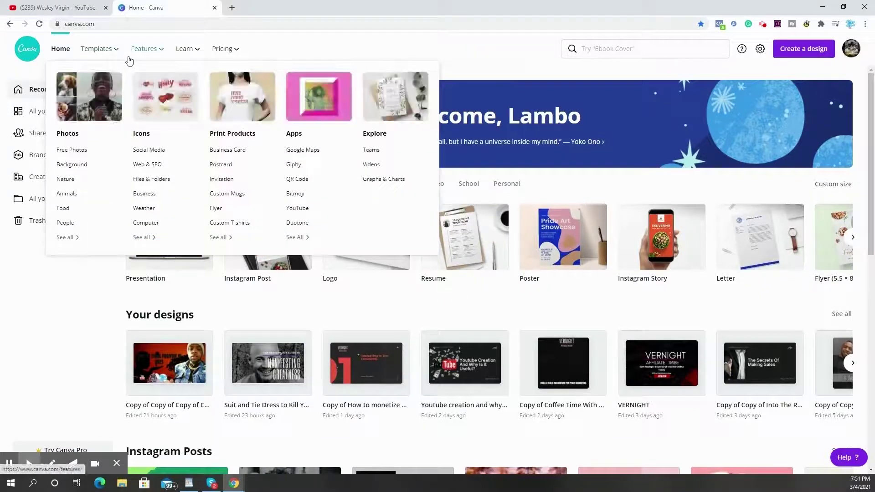
mouse_move(144, 49)
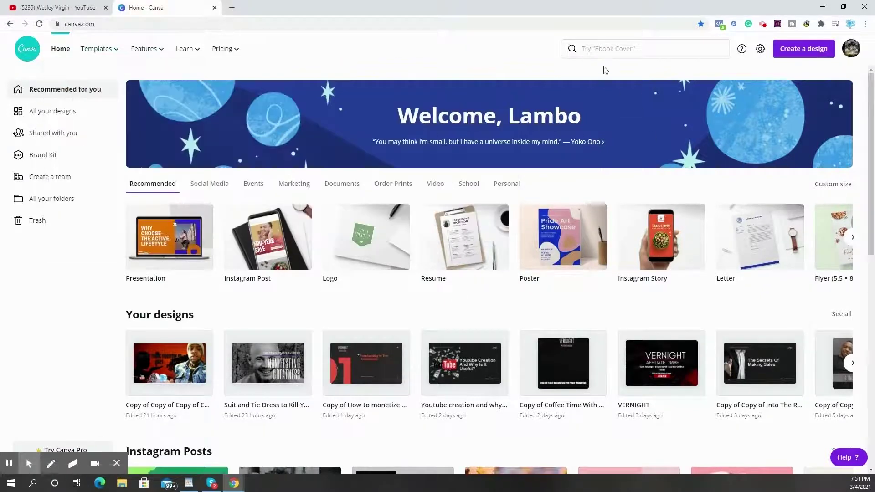
Step: Search Canva for "youtube thumb" and open the YouTube Thumbnail templates at 1280 × 720 px
click(607, 49)
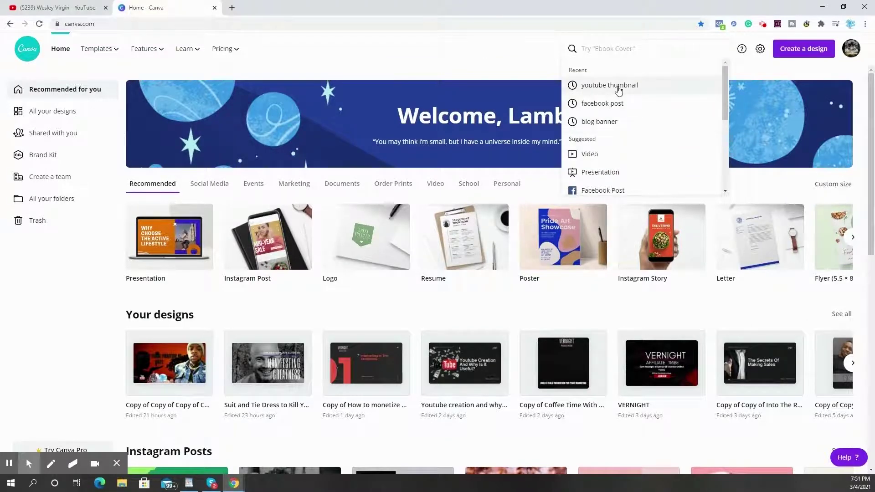
text(you)
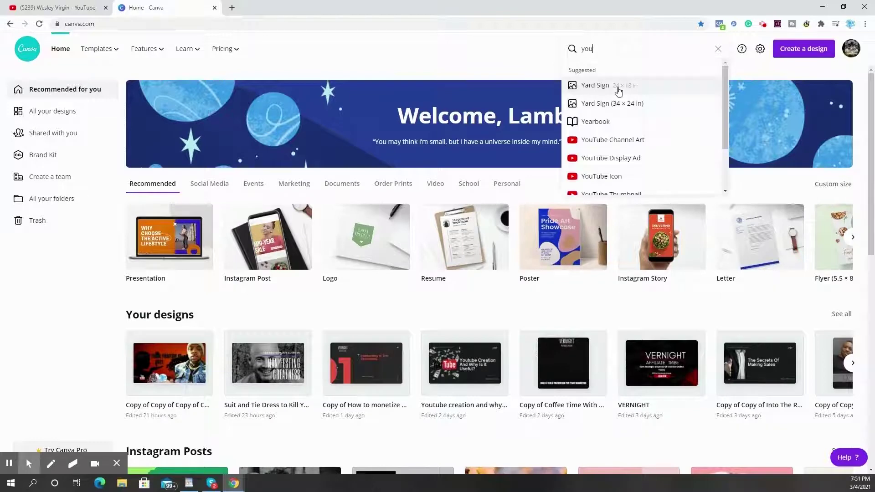
text(t)
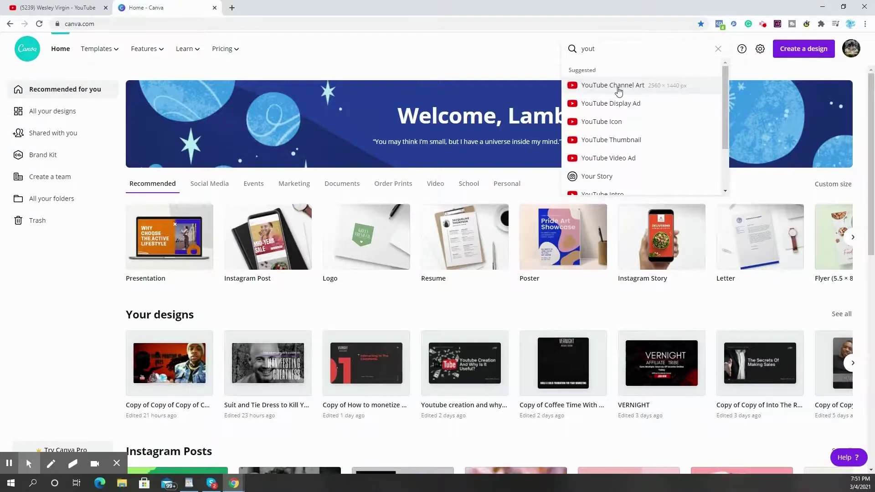
text(ube th)
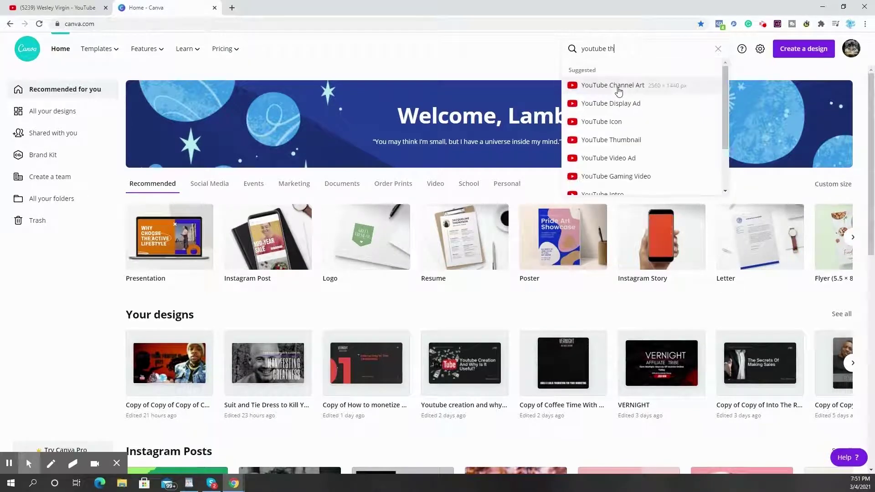
text(umb)
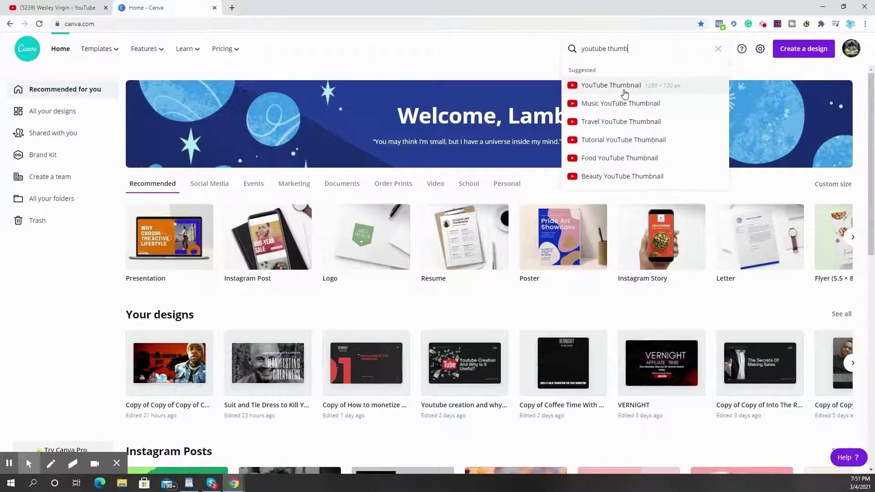
click(642, 89)
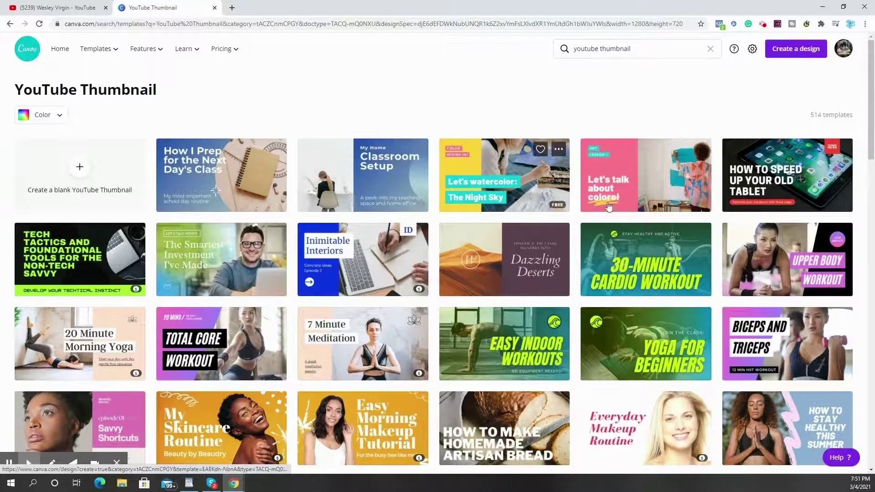
Step: Browse the thumbnail templates and open the free "Let's watercolor: The Night Sky" template for editing
scroll(664, 281, down, 3)
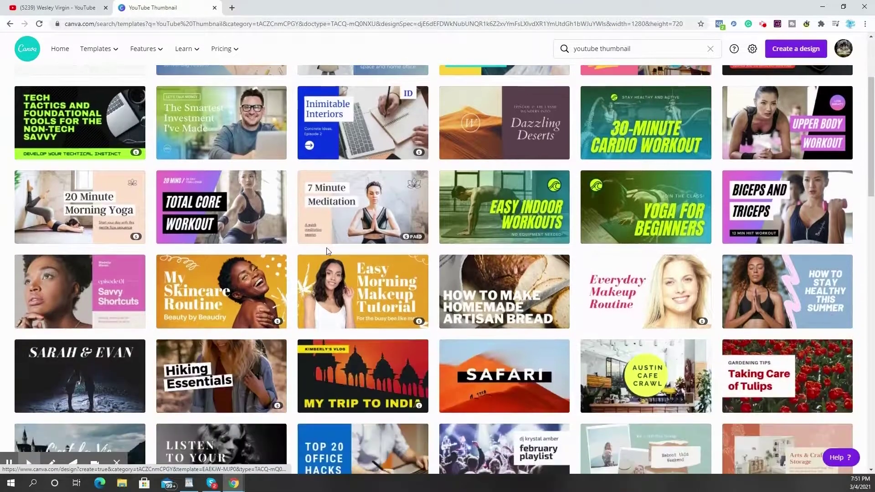
scroll(328, 249, up, 3)
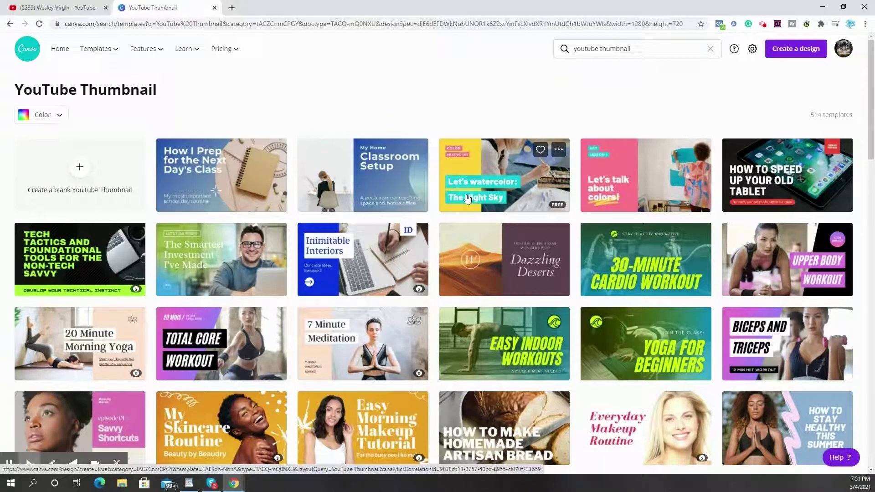
click(509, 189)
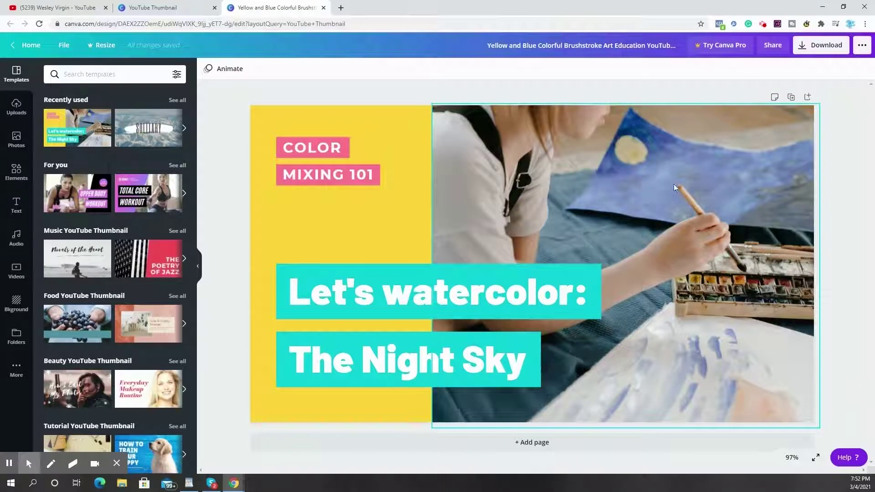
Step: Search the photo library for "meditate" and replace the template's painting photo with the free sunset photo of a meditating silhouette
click(16, 137)
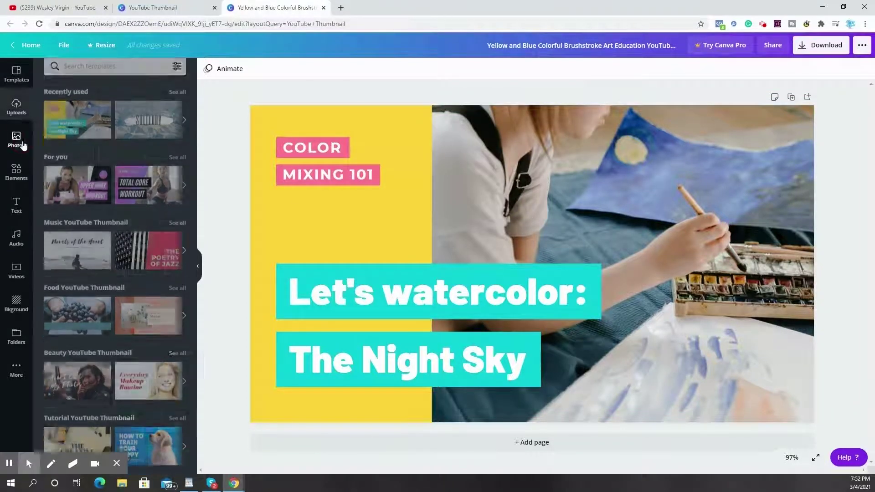
click(92, 73)
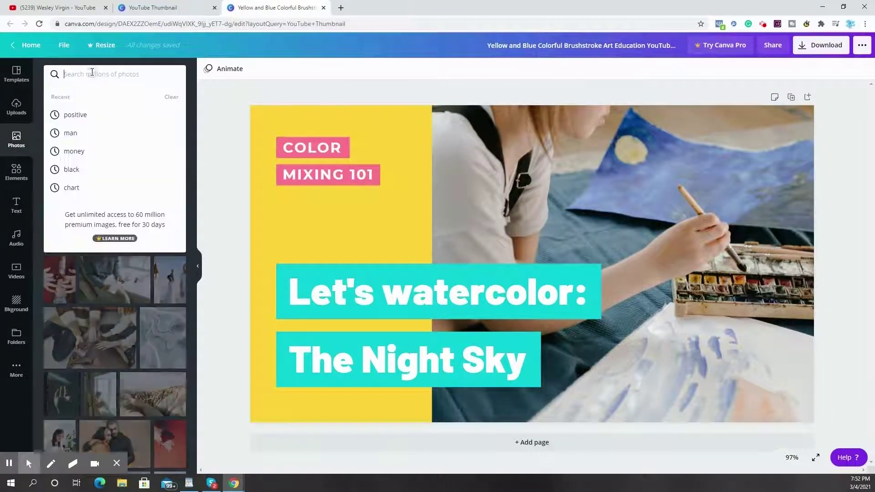
text(meditate)
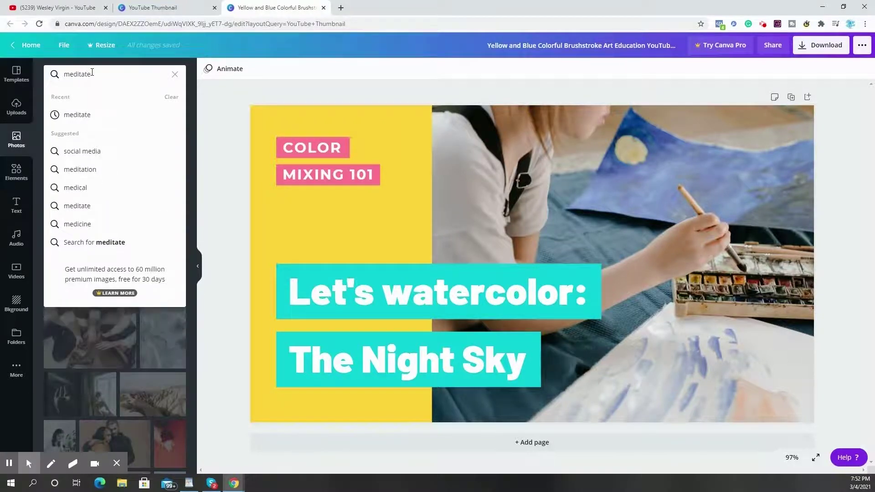
key(Return)
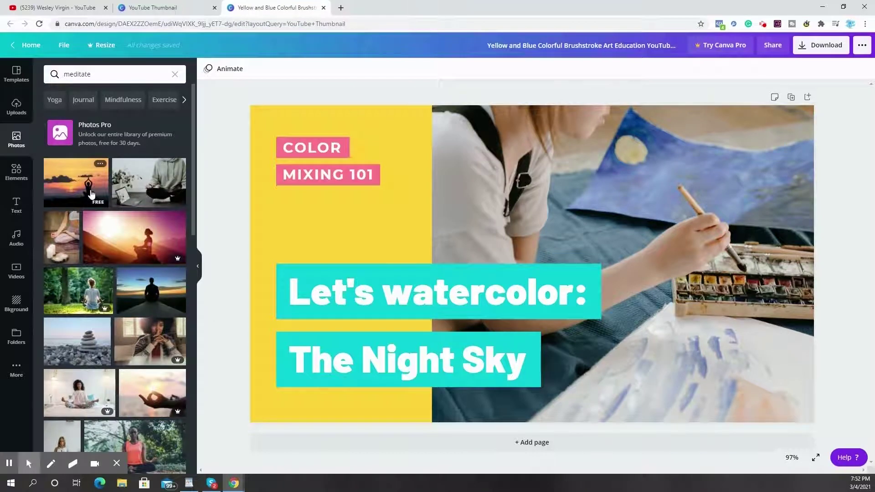
drag(78, 184, 439, 187)
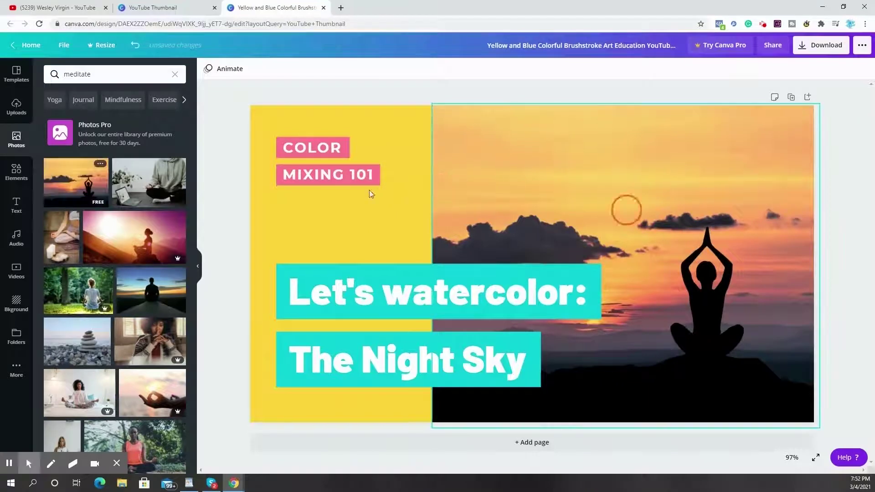
click(205, 298)
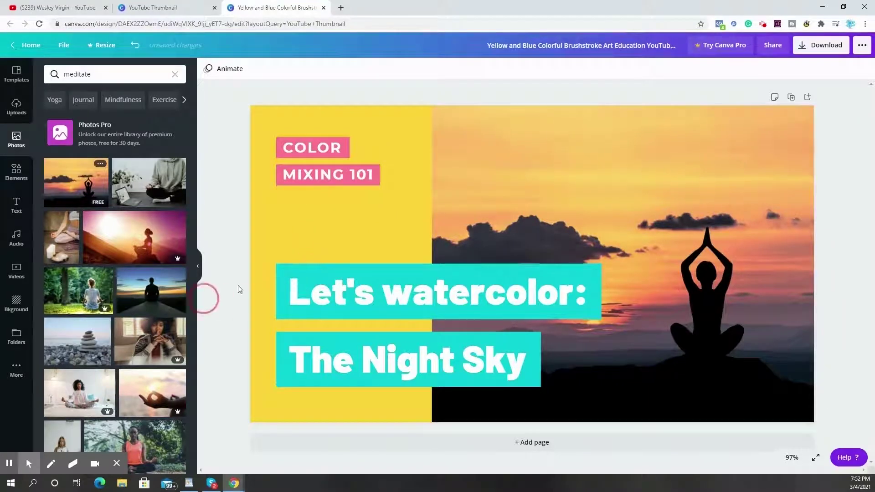
Step: Replace the "Let's watercolor:" headline text with "How To MEditate"
click(423, 305)
click(424, 303)
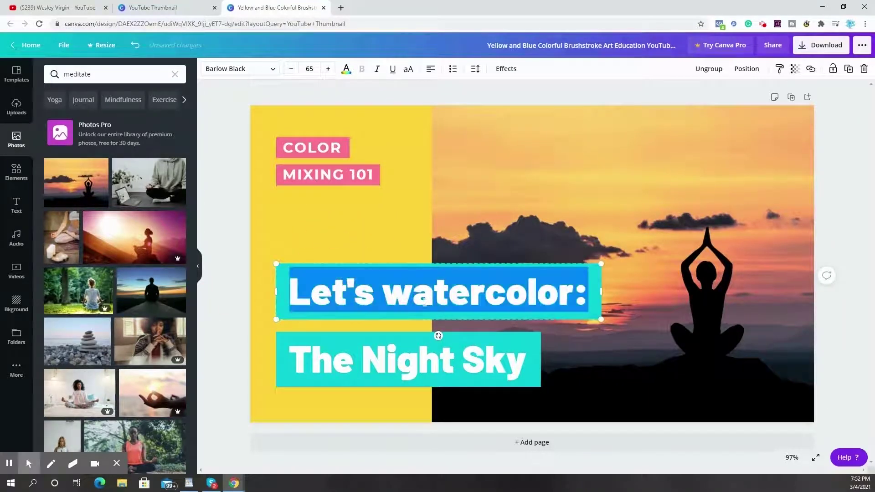
key(BackSpace)
text(How)
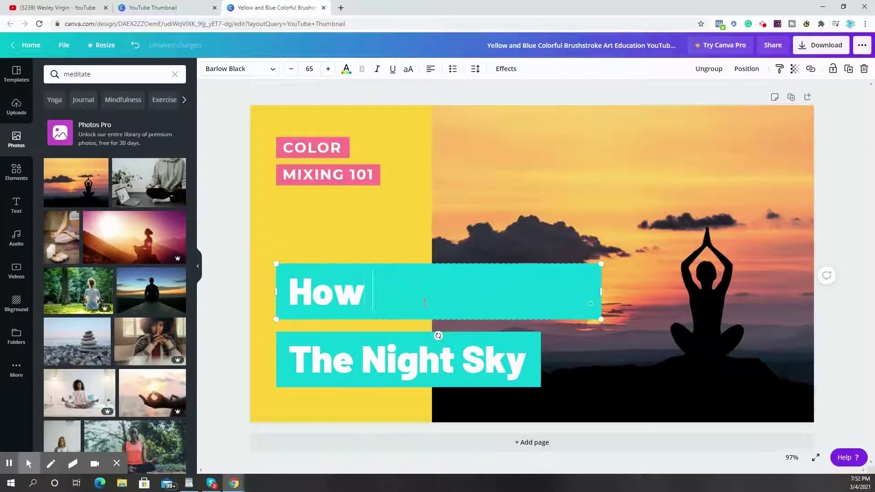
text( To MEditate)
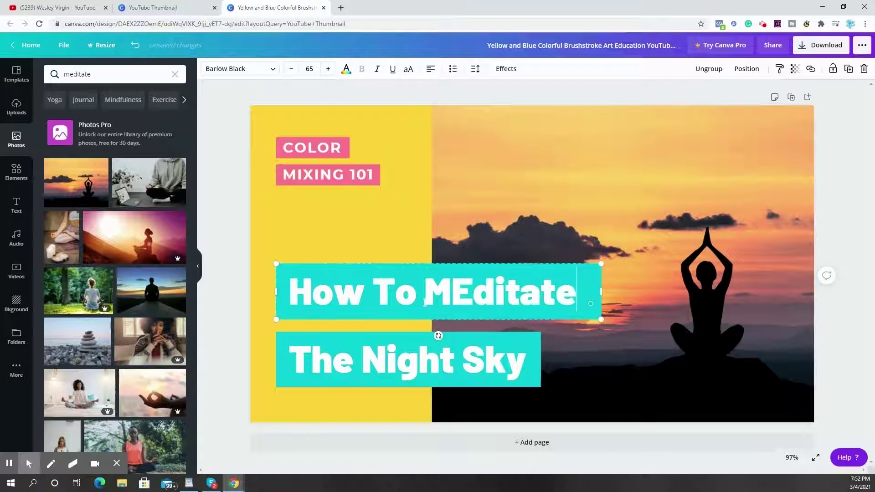
Step: Correct the capitalization of the upper headline so it reads "How To Meditate"
key(BackSpace)
key(BackSpace)
key(BackSpace)
key(BackSpace)
key(BackSpace)
key(BackSpace)
key(BackSpace)
text(e)
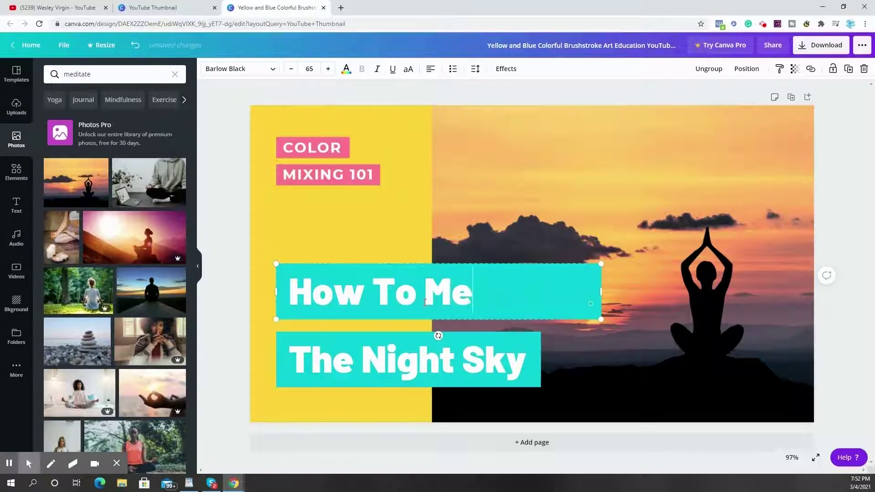
text(ditate)
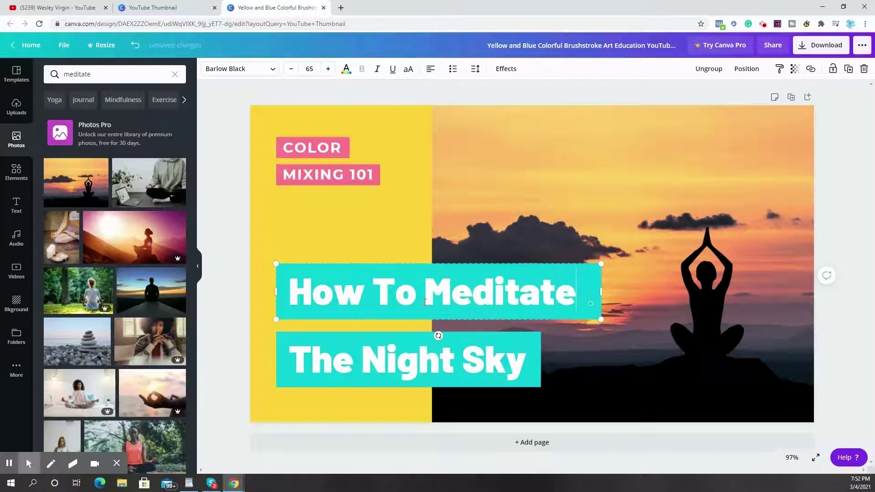
Step: Replace the "The Night Sky" headline with "To Manifest Faster" and widen its text box to fit one line
click(461, 357)
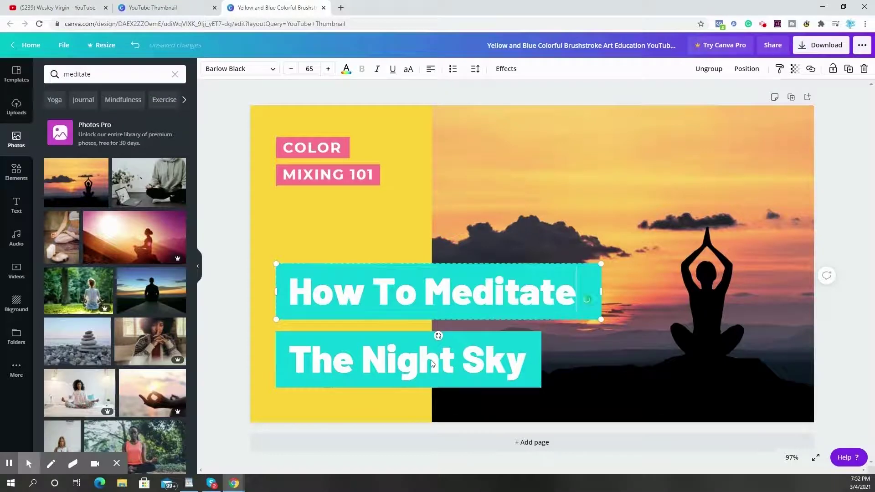
click(460, 357)
key(BackSpace)
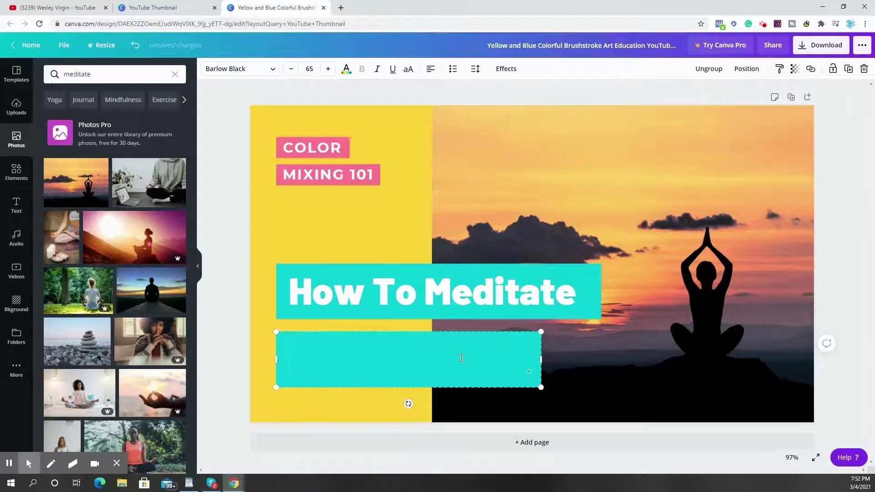
text(To Manifest)
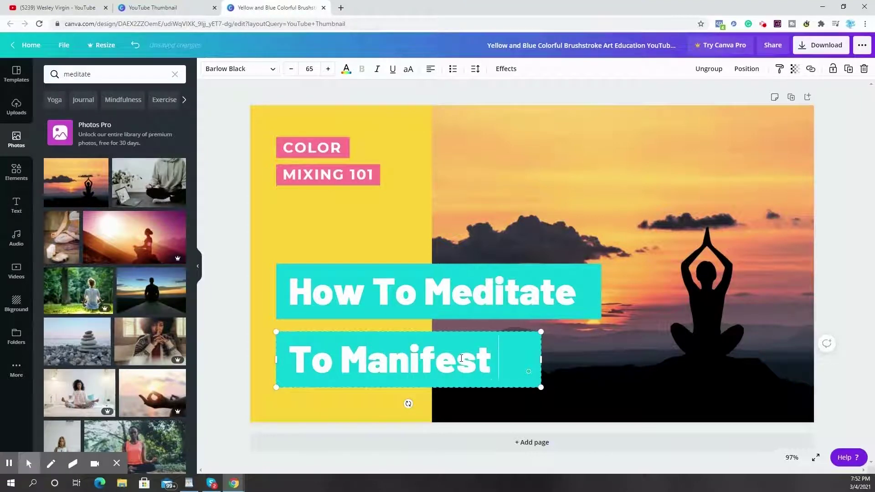
text( Faster)
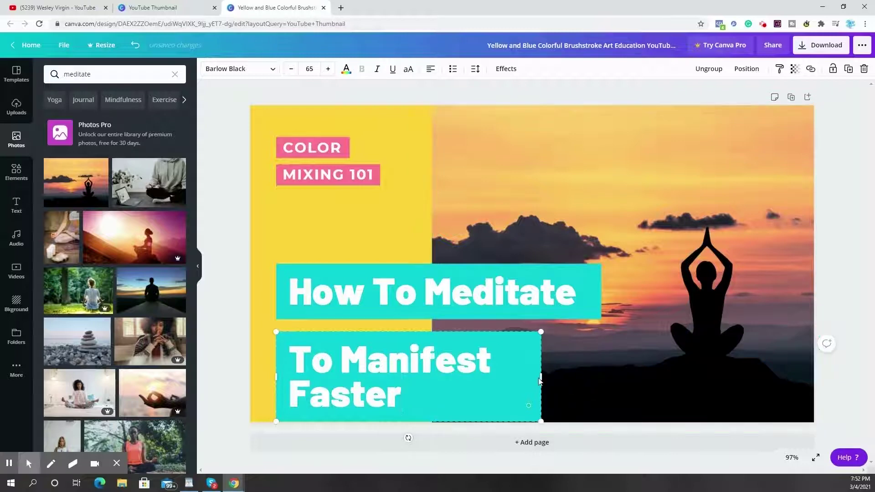
drag(540, 377, 643, 378)
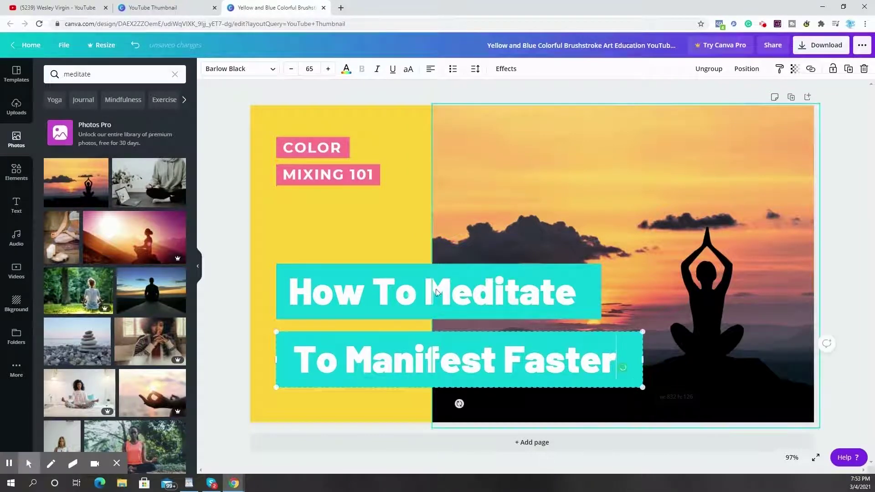
Step: Replace the "COLOR" label with "SUBSCRIBE" and widen its text box to fit the word on one line
click(371, 241)
click(317, 149)
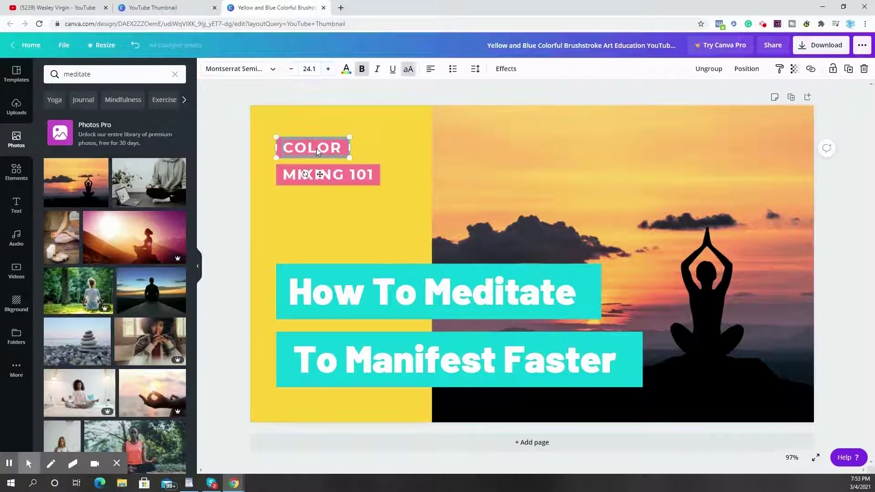
double_click(318, 148)
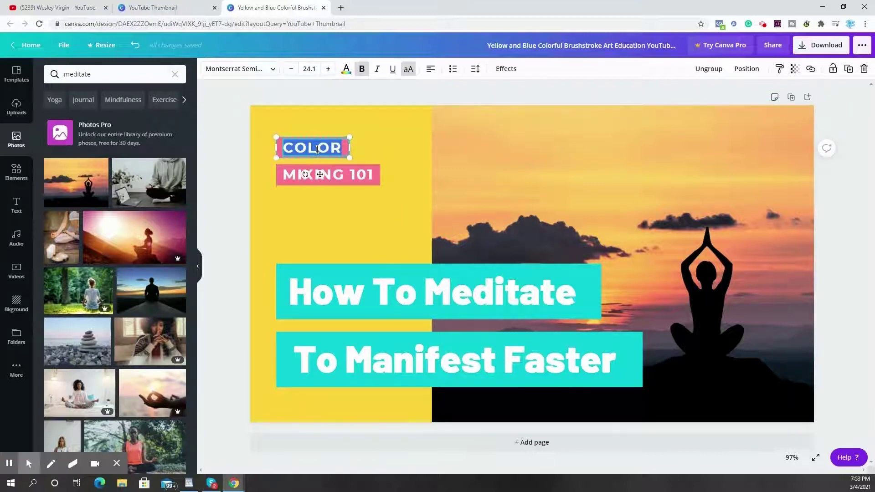
text(SUB)
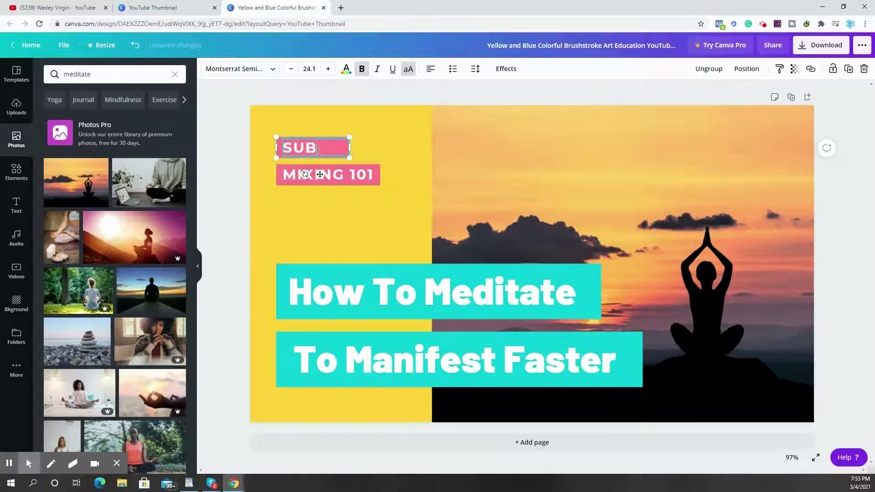
text(SCRIBE)
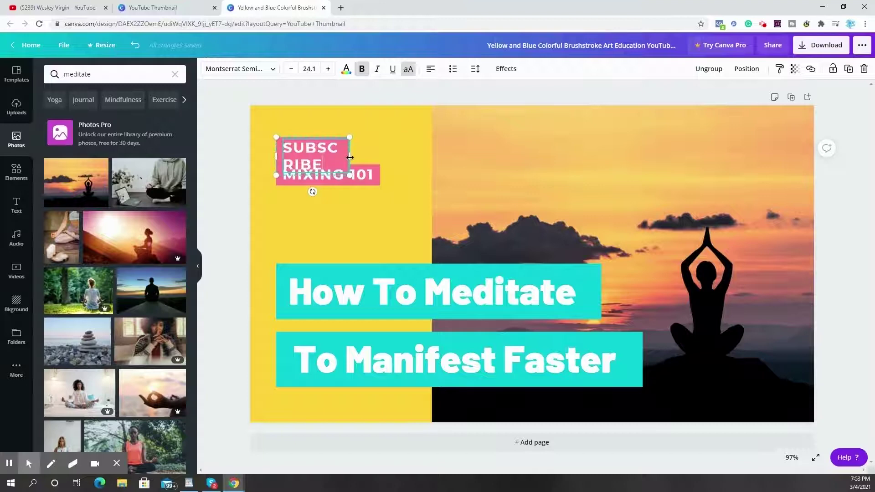
drag(350, 157, 402, 160)
Step: Delete the "MIXING 101" label together with its pink background group
click(372, 177)
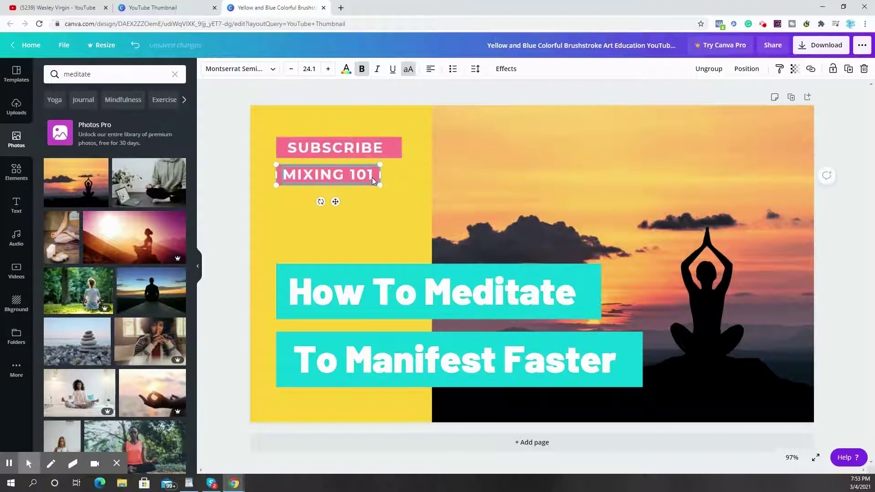
click(372, 177)
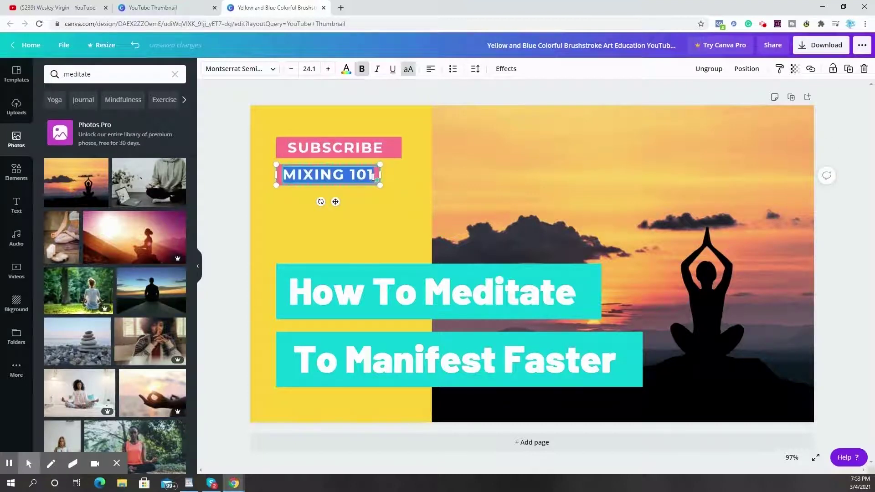
click(865, 68)
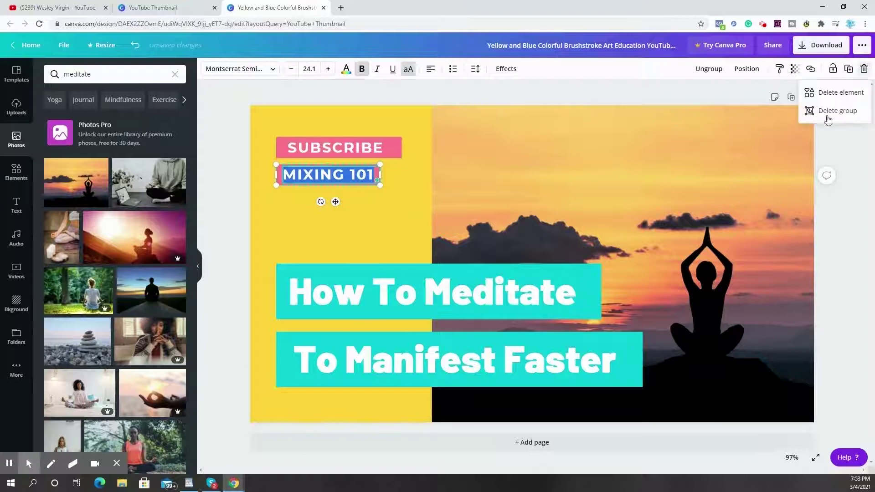
click(843, 110)
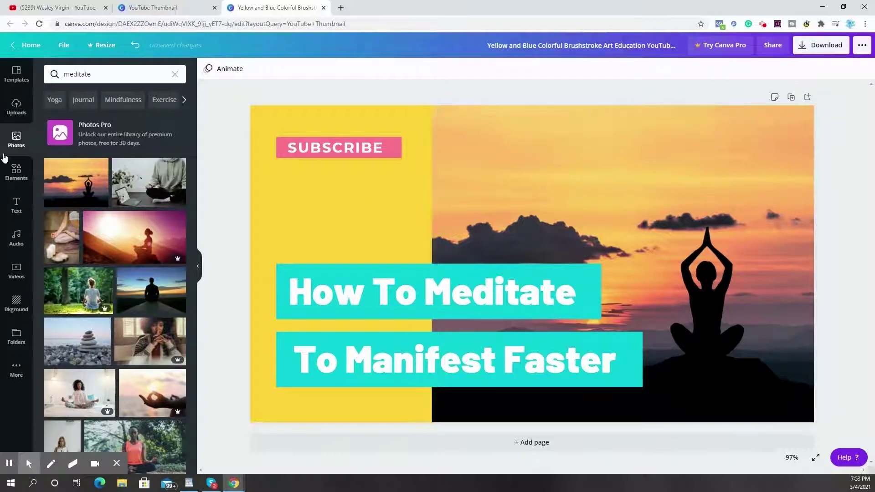
Step: Try the uploaded portrait photo over the yellow area, enlarged to about 552 × 731 and sent to the back, and delete it
click(18, 117)
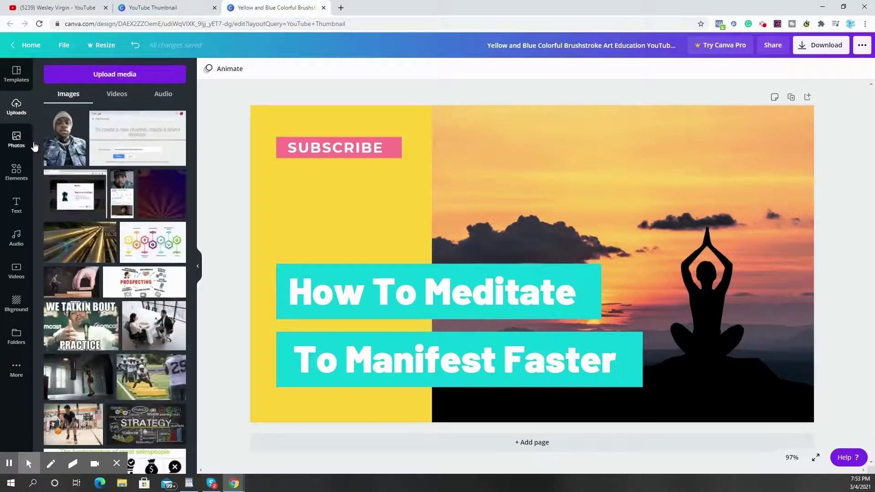
drag(55, 147, 314, 221)
drag(390, 168, 451, 107)
drag(435, 344, 493, 423)
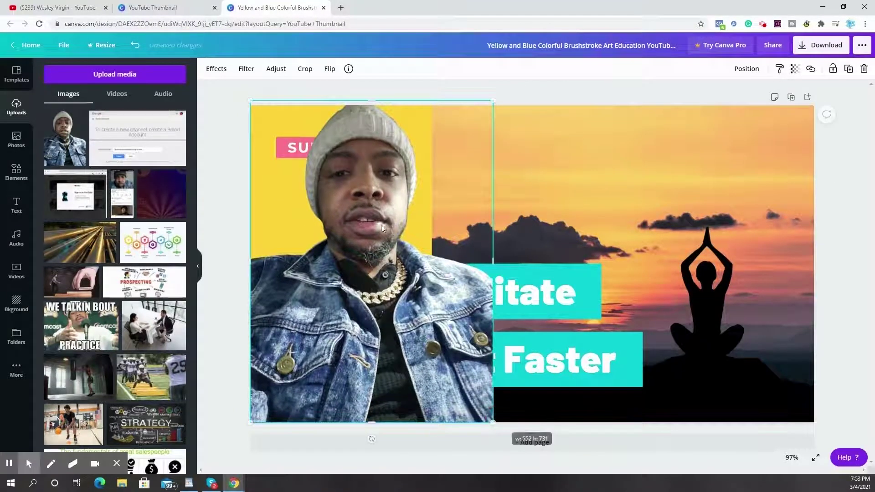
right_click(420, 202)
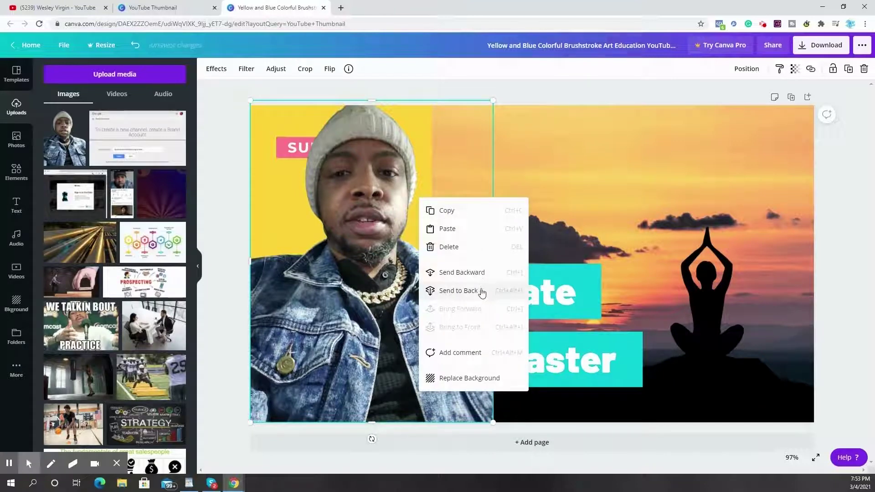
click(478, 291)
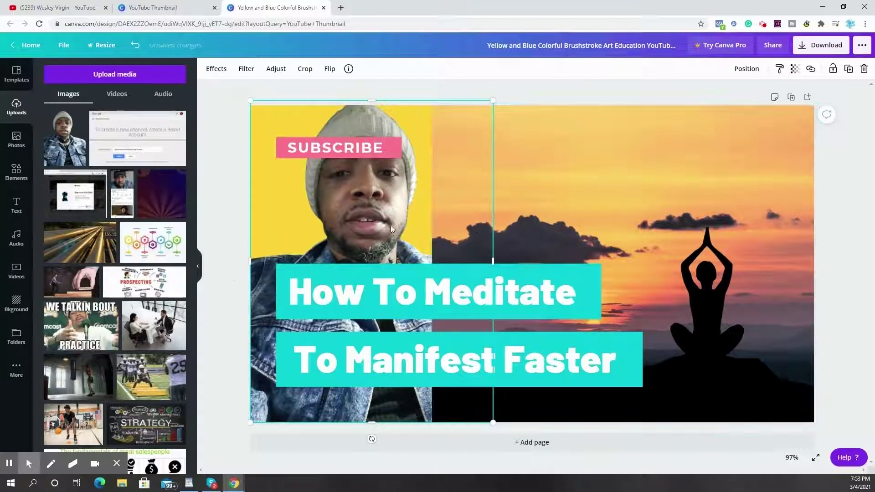
click(865, 69)
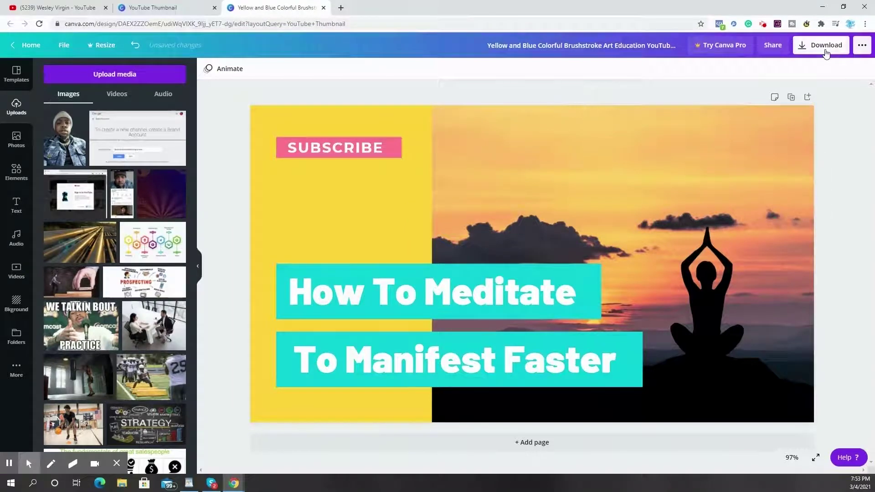
Step: Download the finished thumbnail design as a PNG file
click(824, 44)
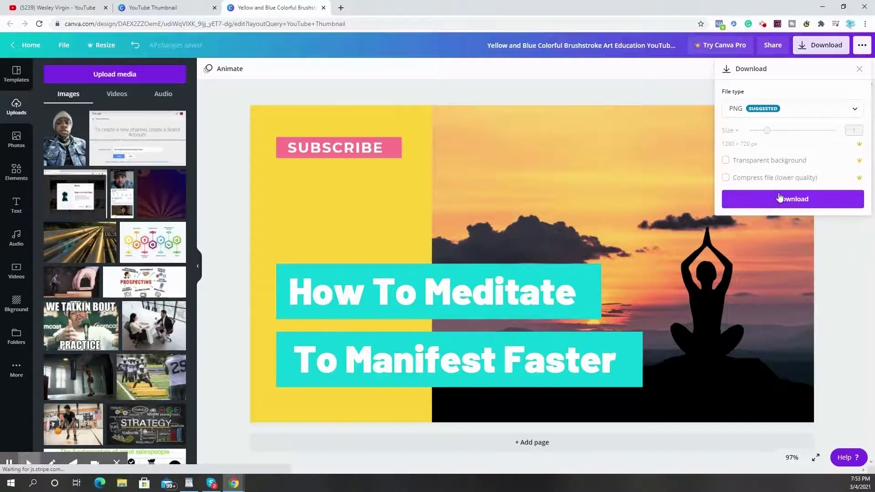
click(780, 197)
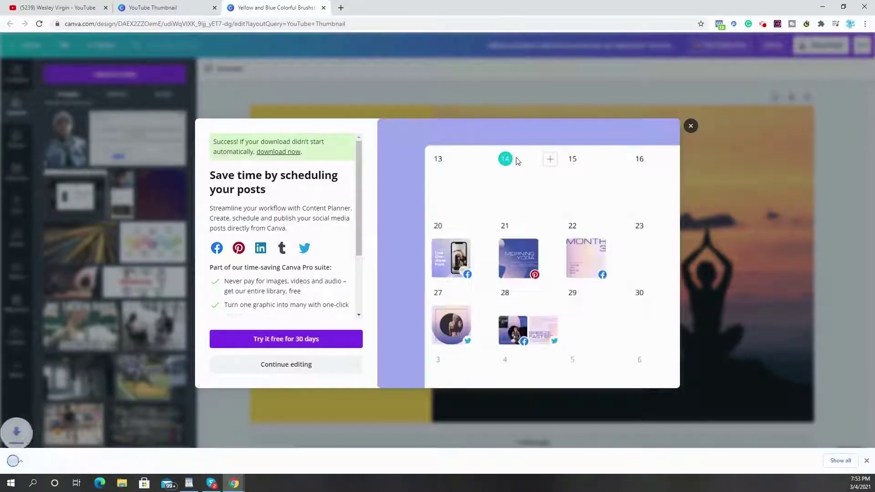
Step: Switch to YouTube and open the signed-in account's own channel page
click(57, 8)
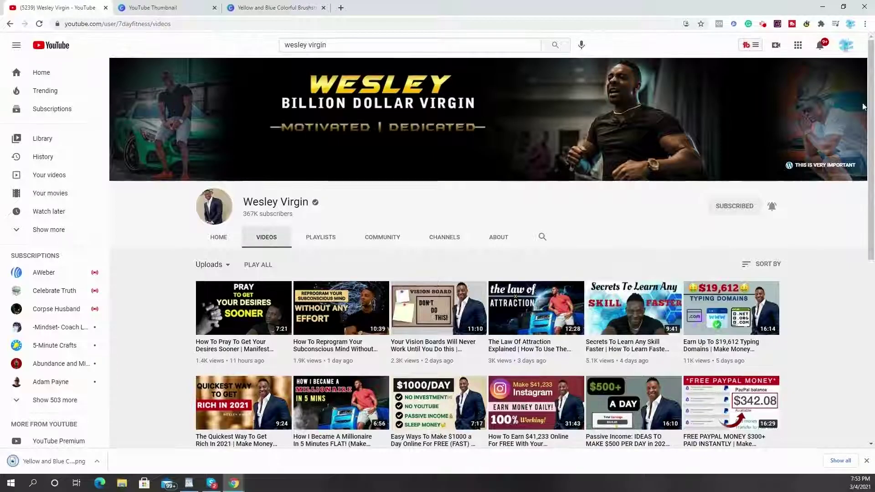
click(846, 45)
click(847, 51)
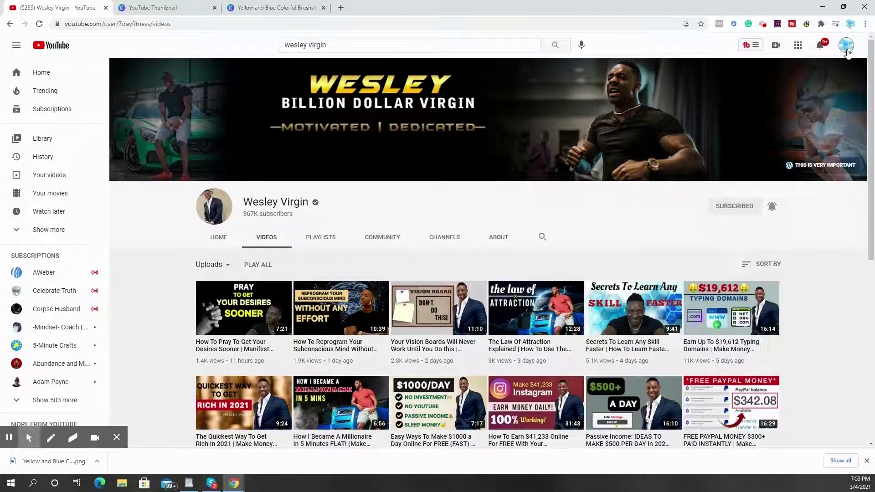
click(847, 52)
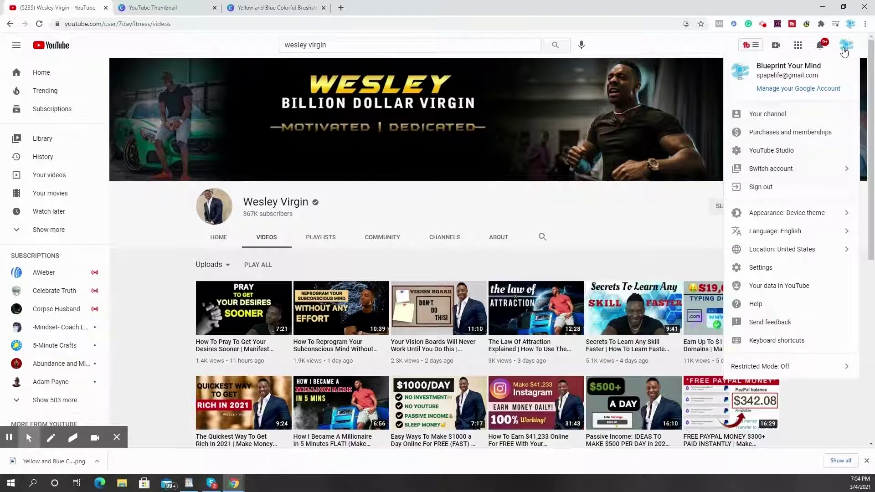
click(798, 116)
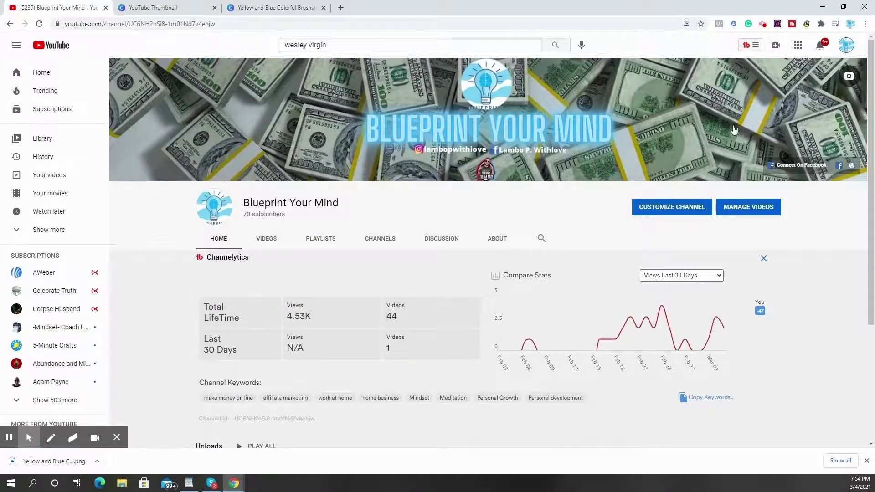
Step: Upload the video "Pay Attention! This Mind-Hack Stuff Is Really Working" from the Videos folder to the channel
click(777, 50)
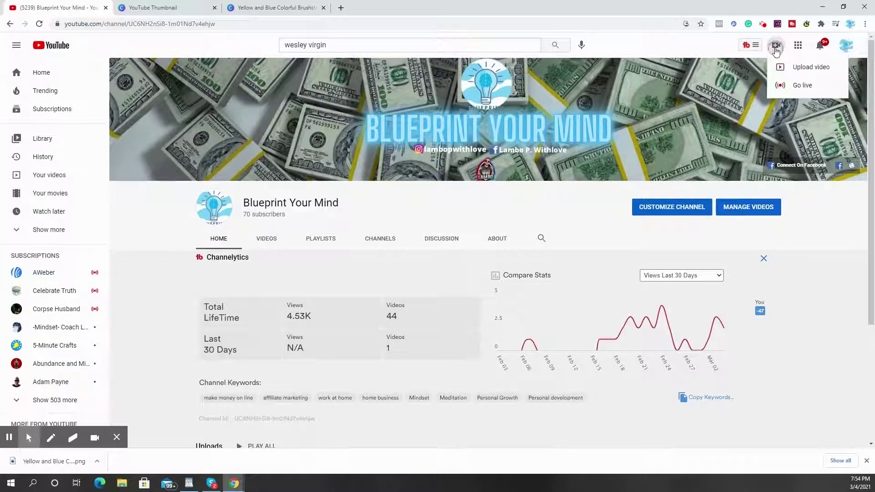
click(805, 72)
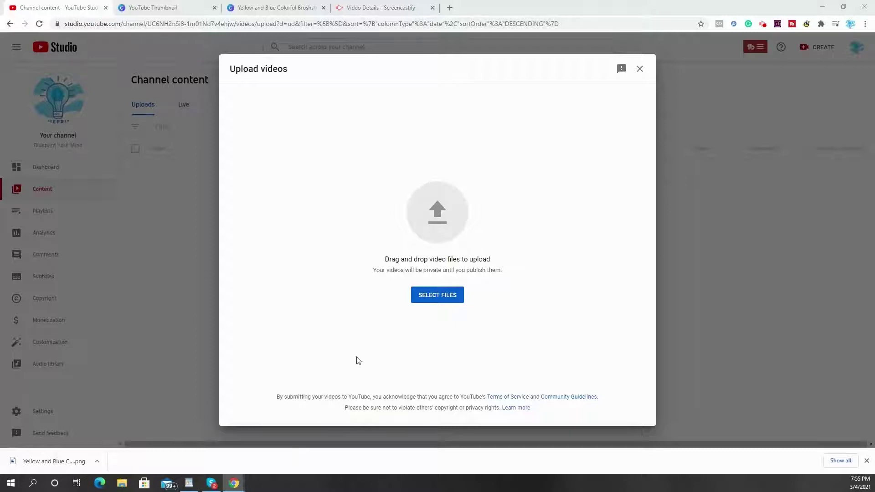
click(449, 295)
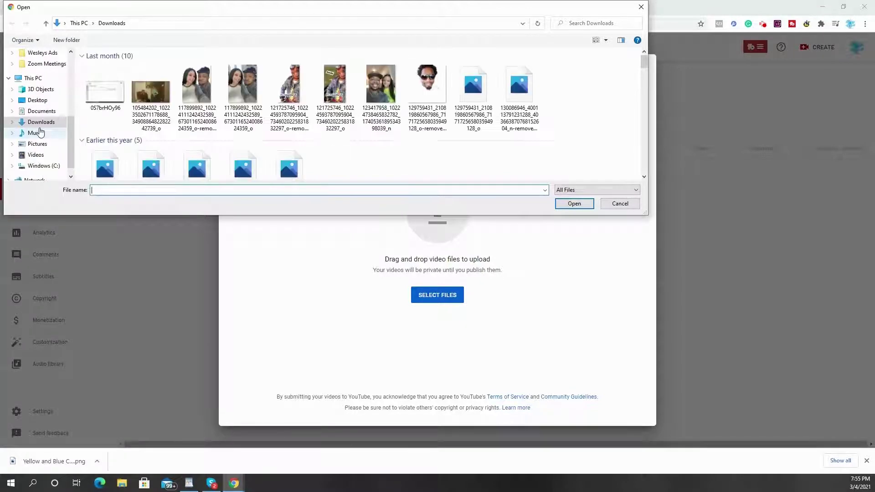
click(36, 155)
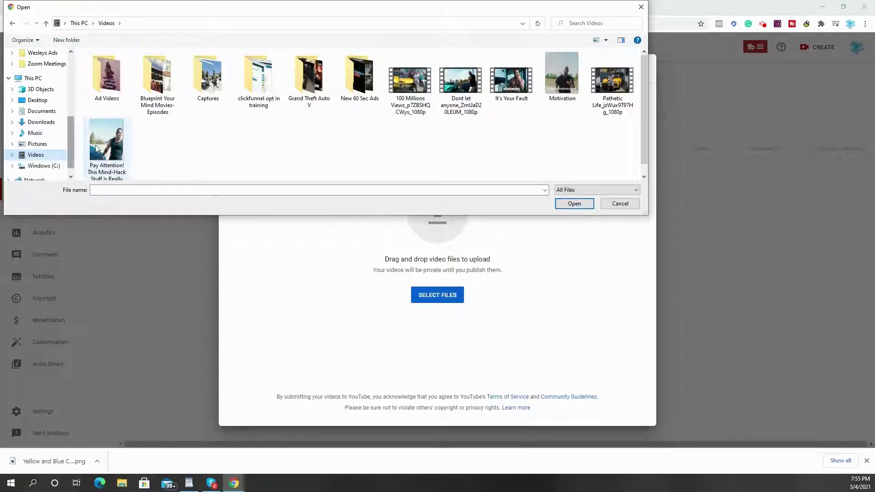
drag(121, 171, 387, 286)
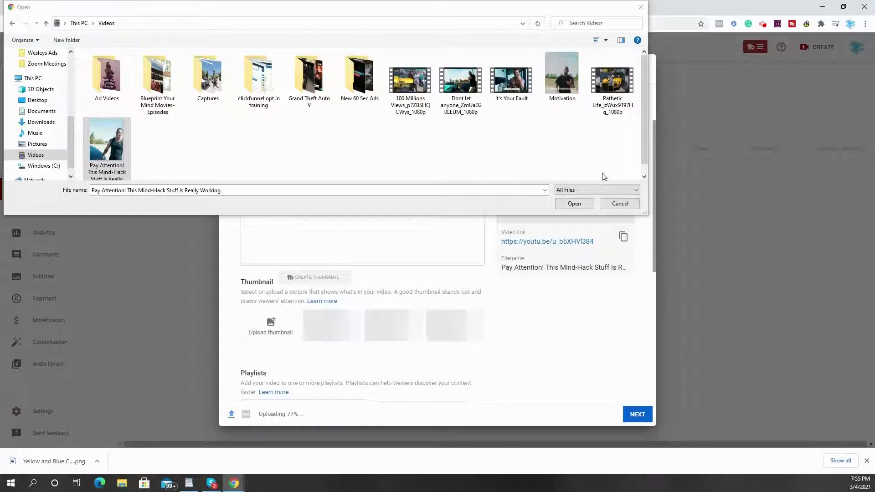
click(620, 204)
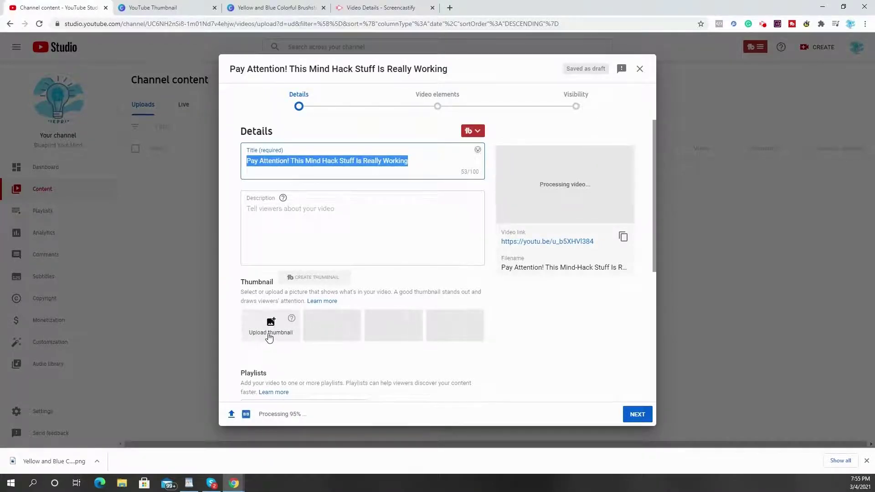
Step: Upload the downloaded "Yellow and Blue Colorful Brushstroke Art Education" image from Downloads as the video's custom thumbnail
click(270, 334)
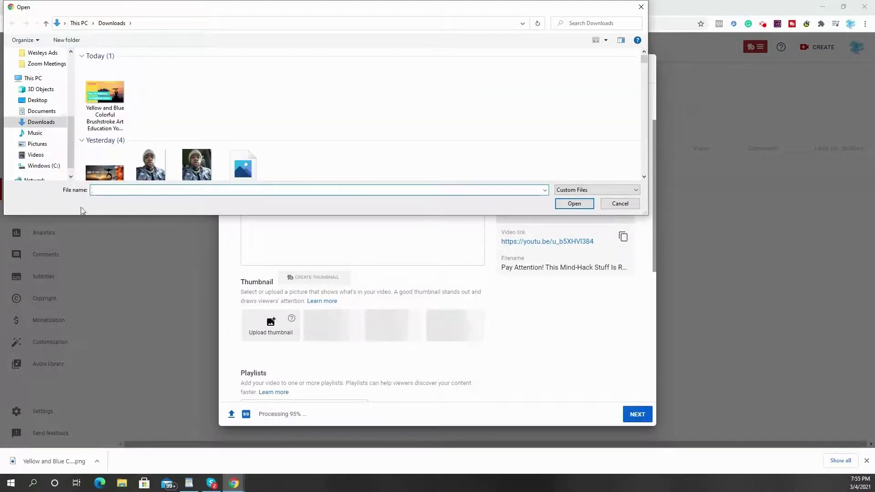
double_click(105, 108)
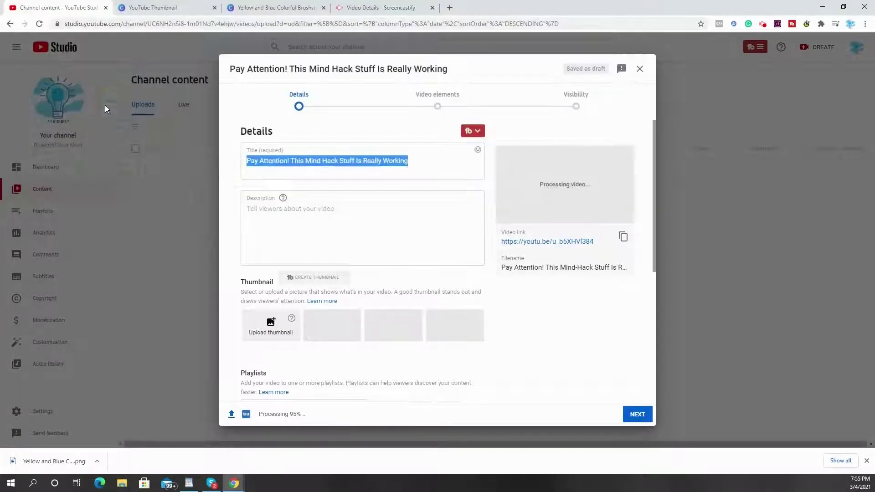